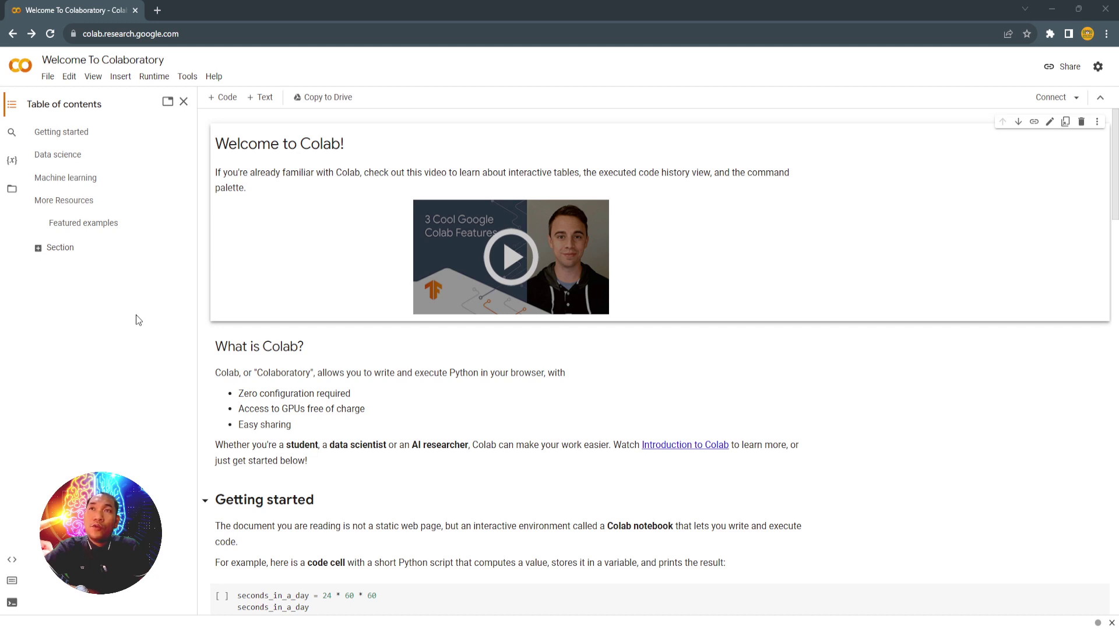
# Step: Create a new Colab notebook and open its sharing settings
pyautogui.click(47, 75)
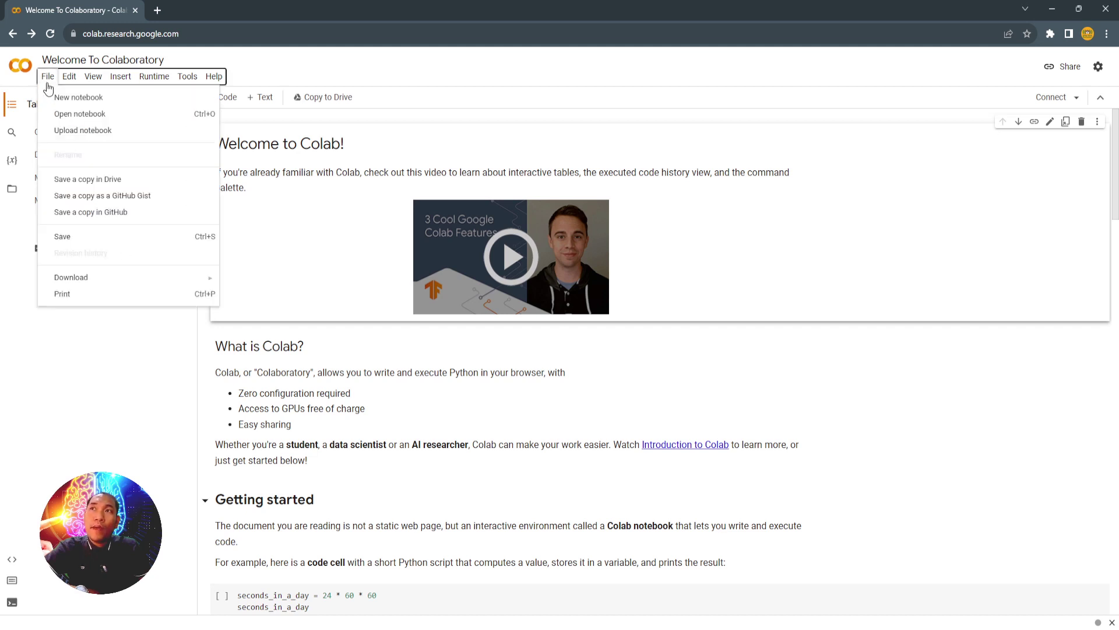
pyautogui.click(57, 99)
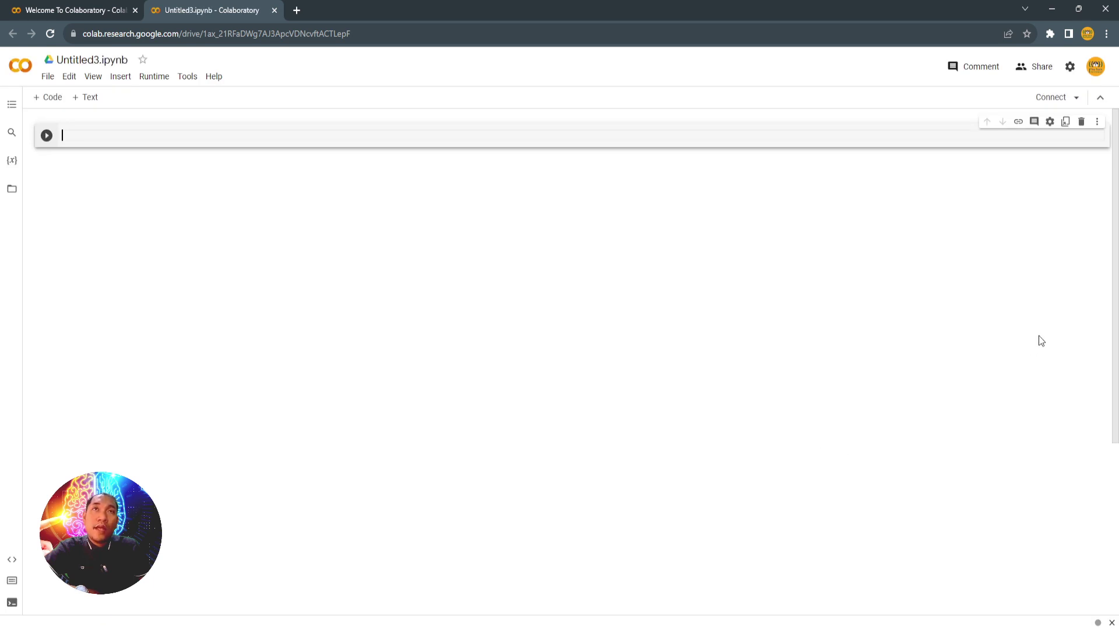
pyautogui.click(1021, 67)
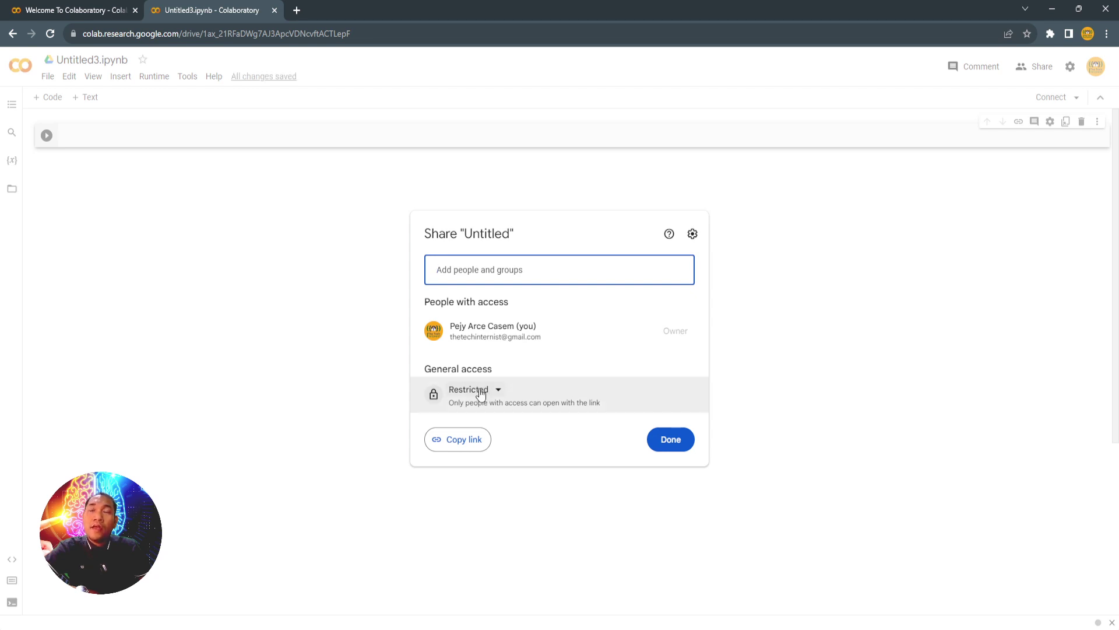
# Step: Set the notebook's general access to Anyone with the link and copy the sharing link
pyautogui.click(481, 393)
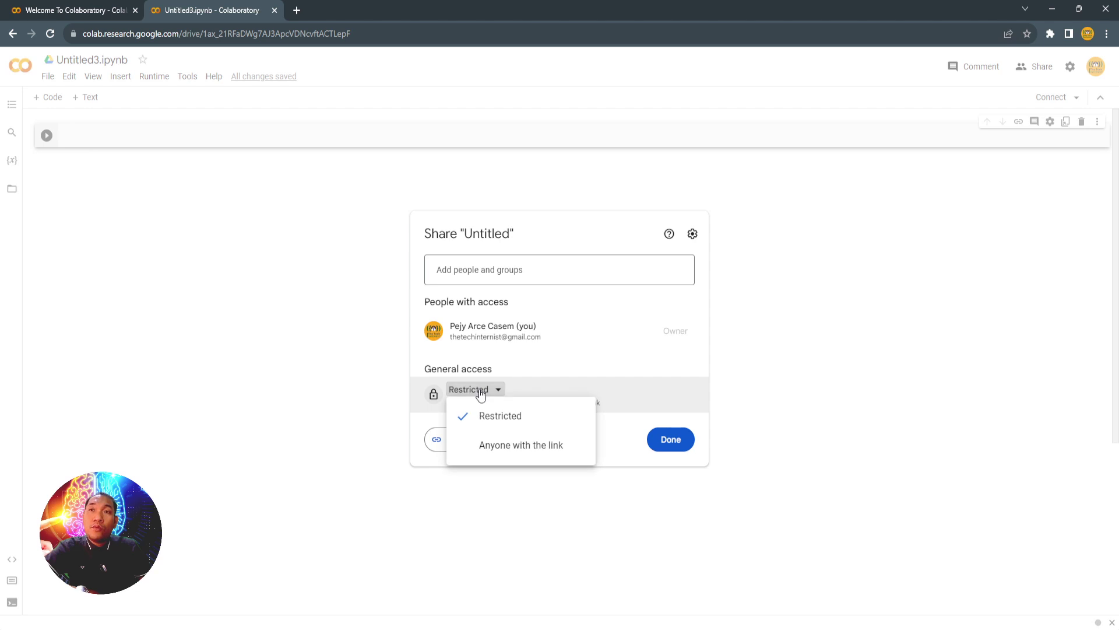
pyautogui.click(489, 455)
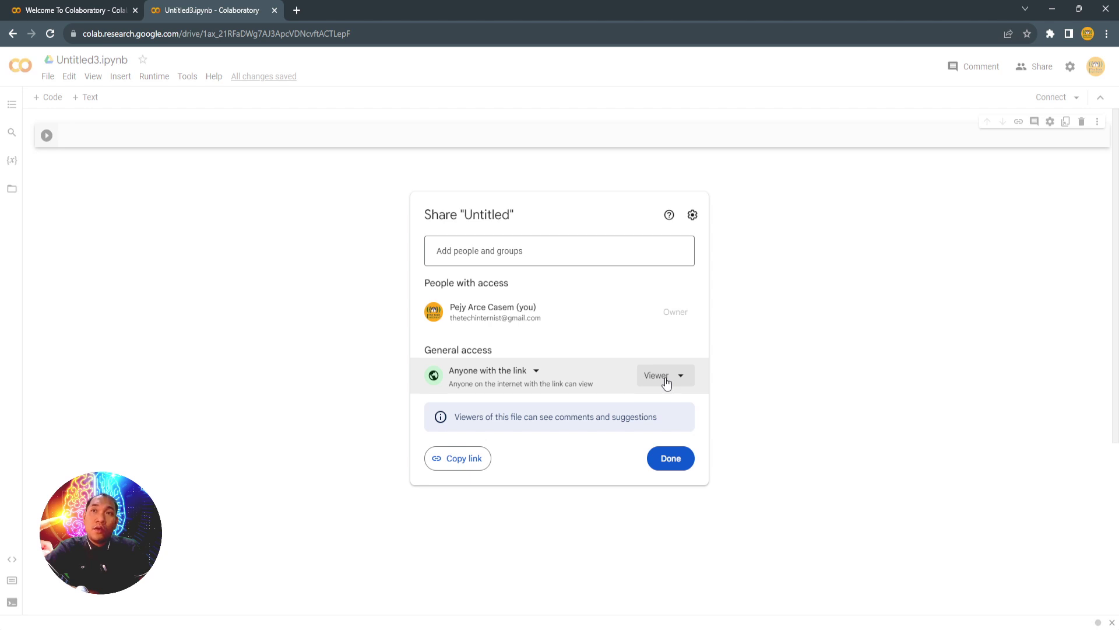
pyautogui.click(466, 460)
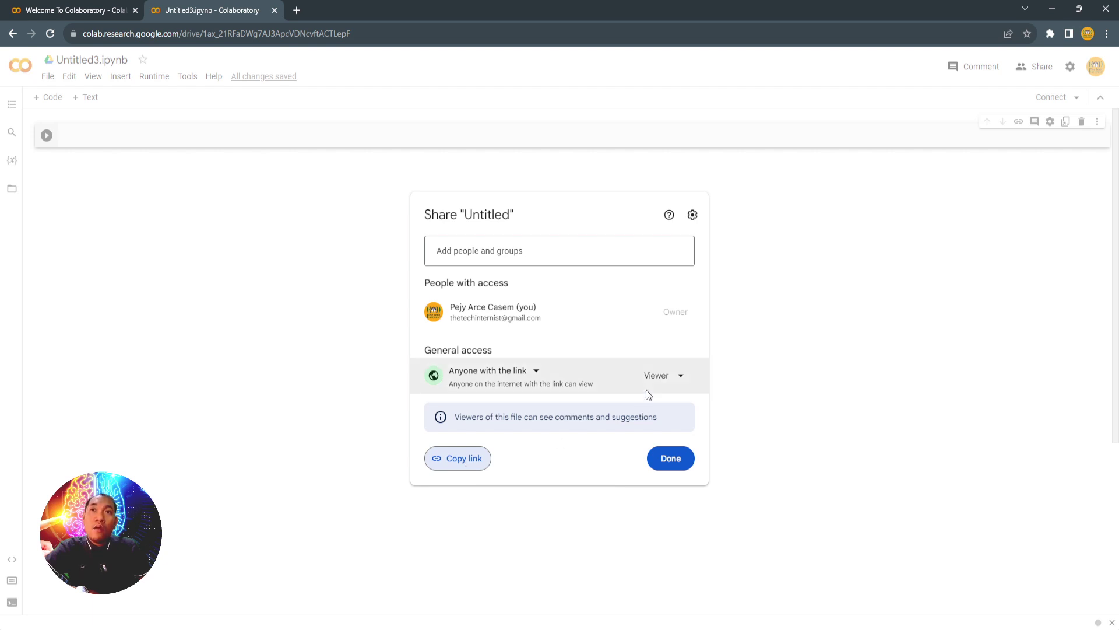
# Step: Examine the role options for link access and the suggestions for adding people and groups
pyautogui.click(663, 383)
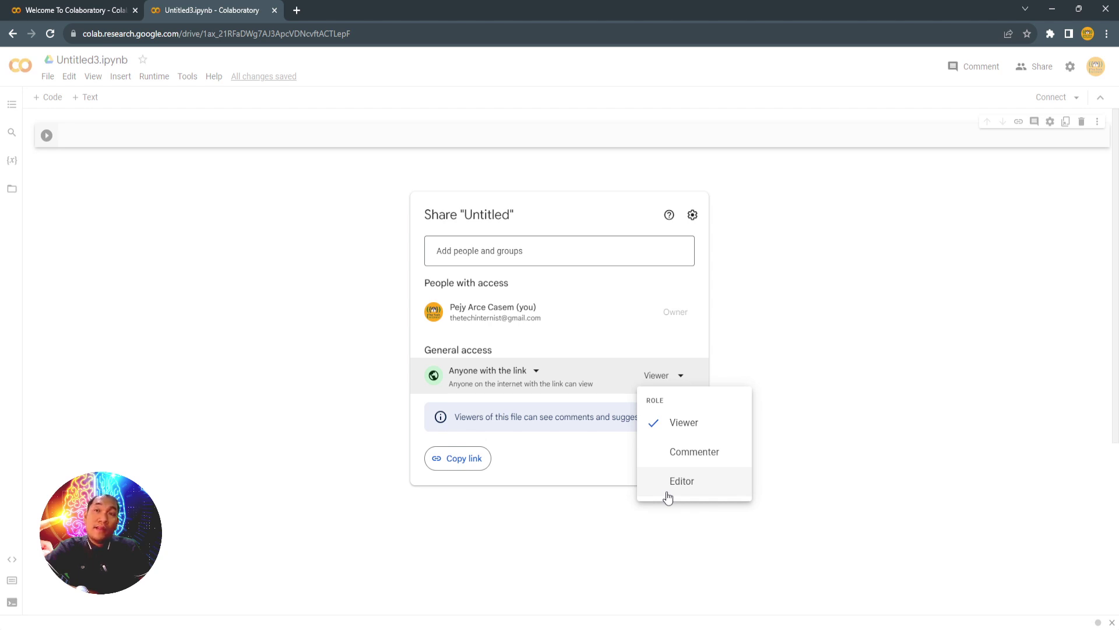
pyautogui.click(593, 467)
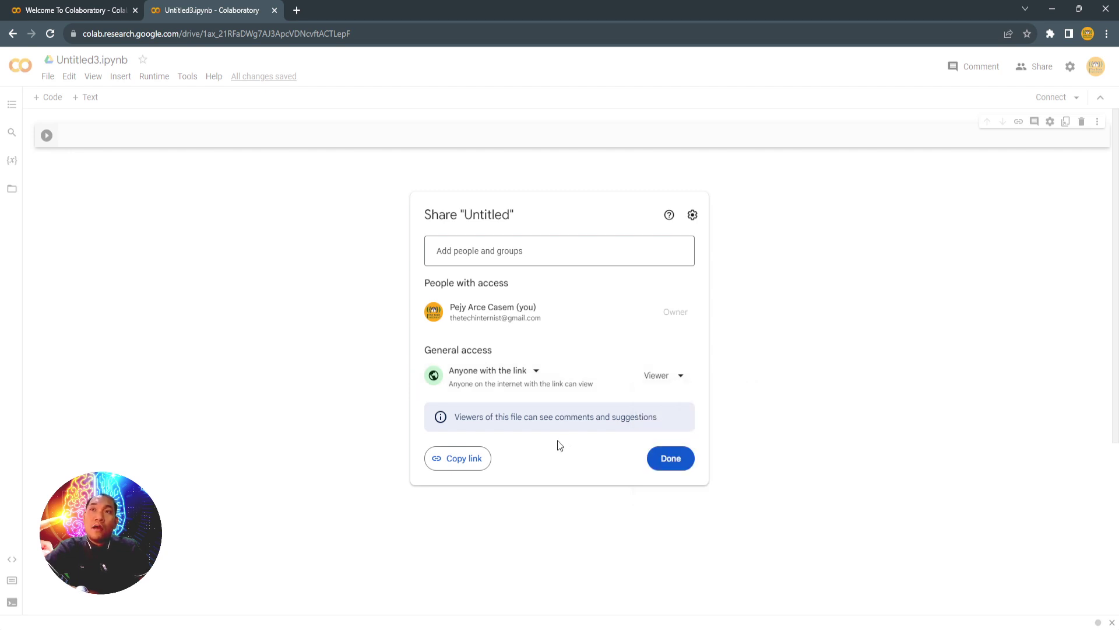
pyautogui.click(493, 253)
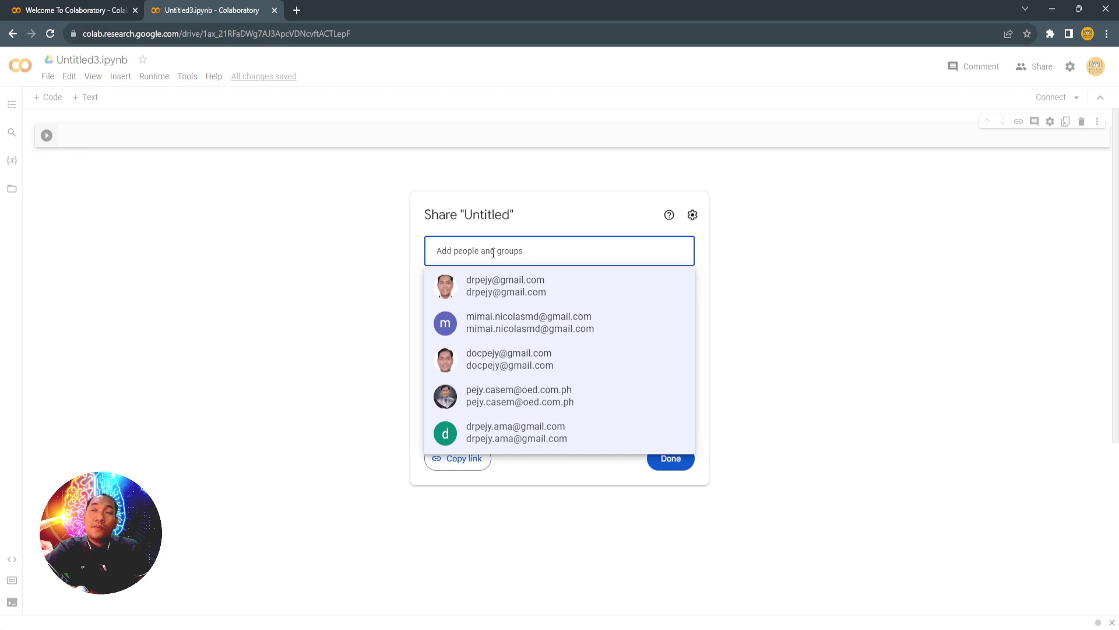
pyautogui.click(708, 254)
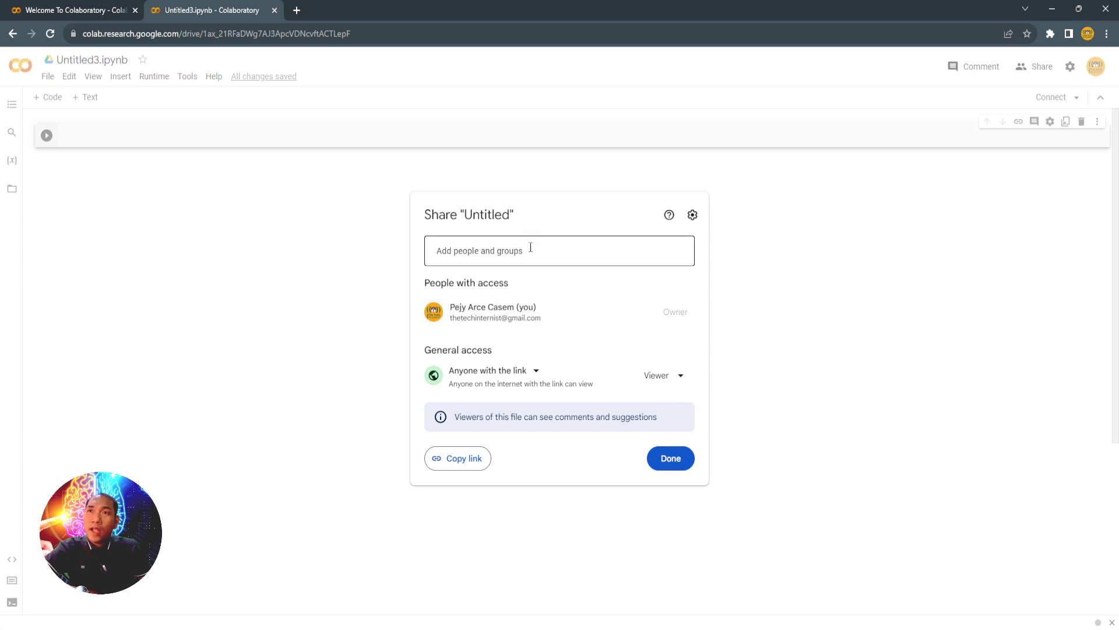
# Step: Set the notebook's general access to Restricted and copy the sharing link
pyautogui.click(521, 372)
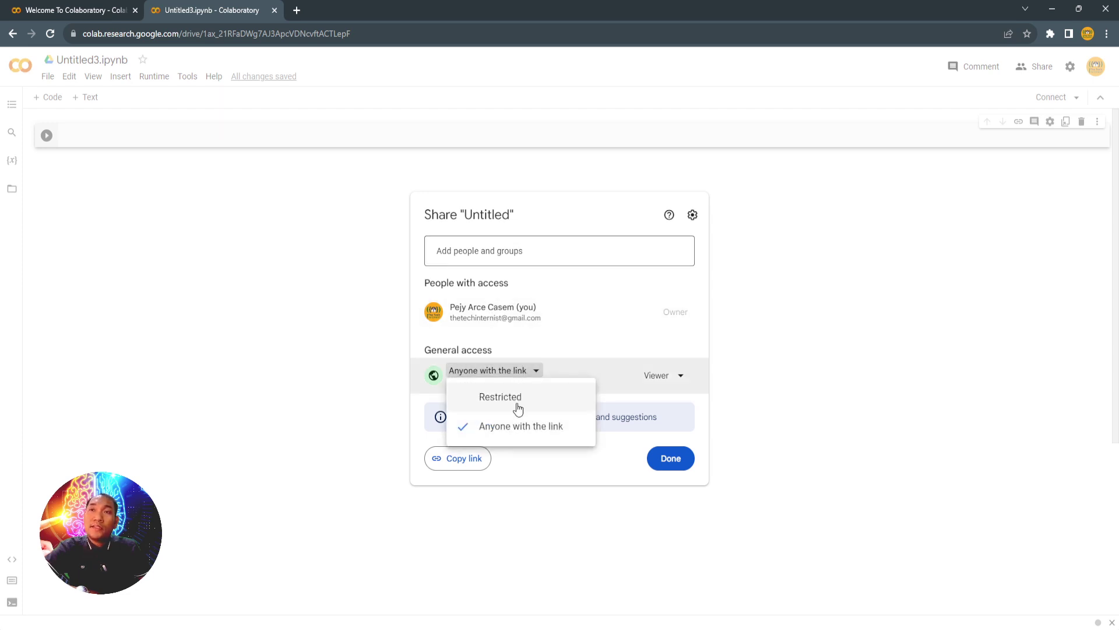
pyautogui.click(519, 408)
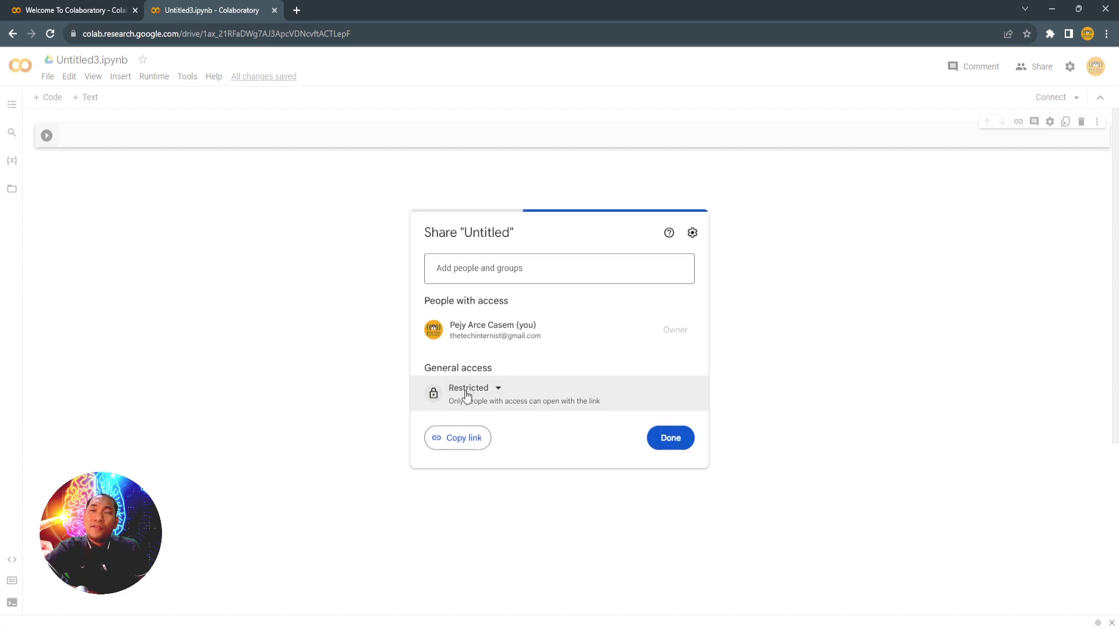
pyautogui.click(466, 445)
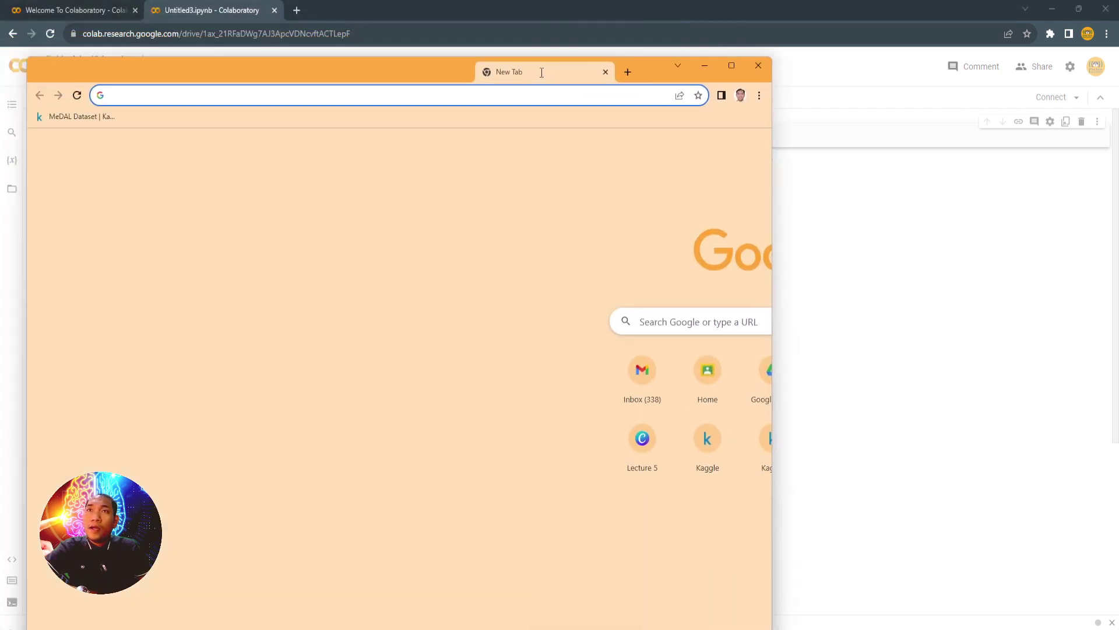
# Step: In a maximized browser window signed in to another account, open the copied notebook link and request access
pyautogui.moveTo(541, 72); pyautogui.dragTo(579, 79)
pyautogui.doubleClick(578, 79)
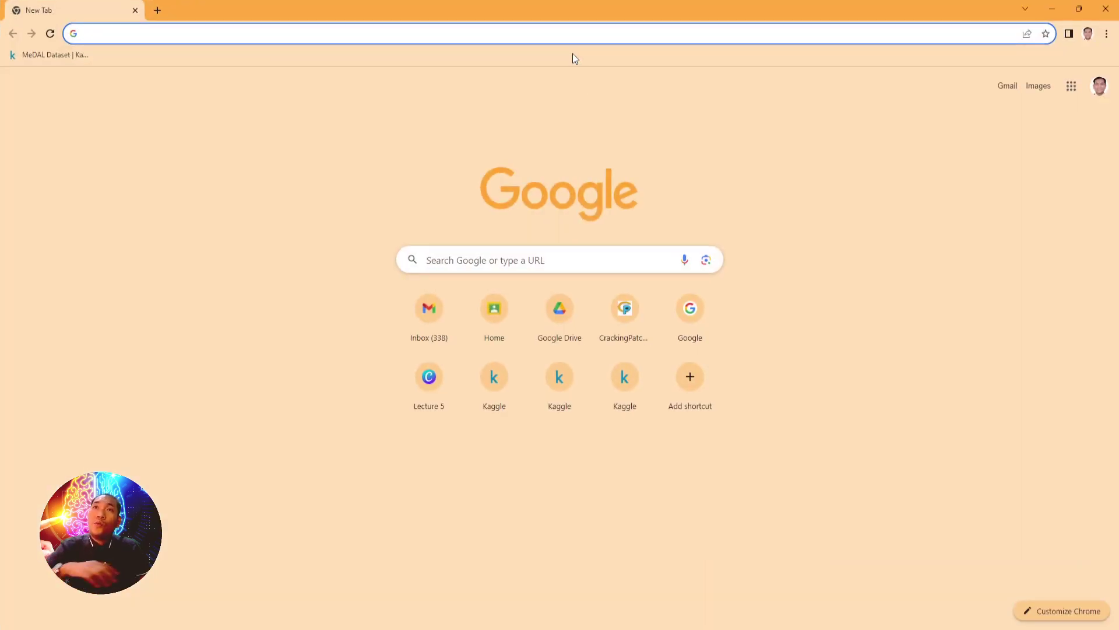
pyautogui.hotkey('ctrl', 'v')
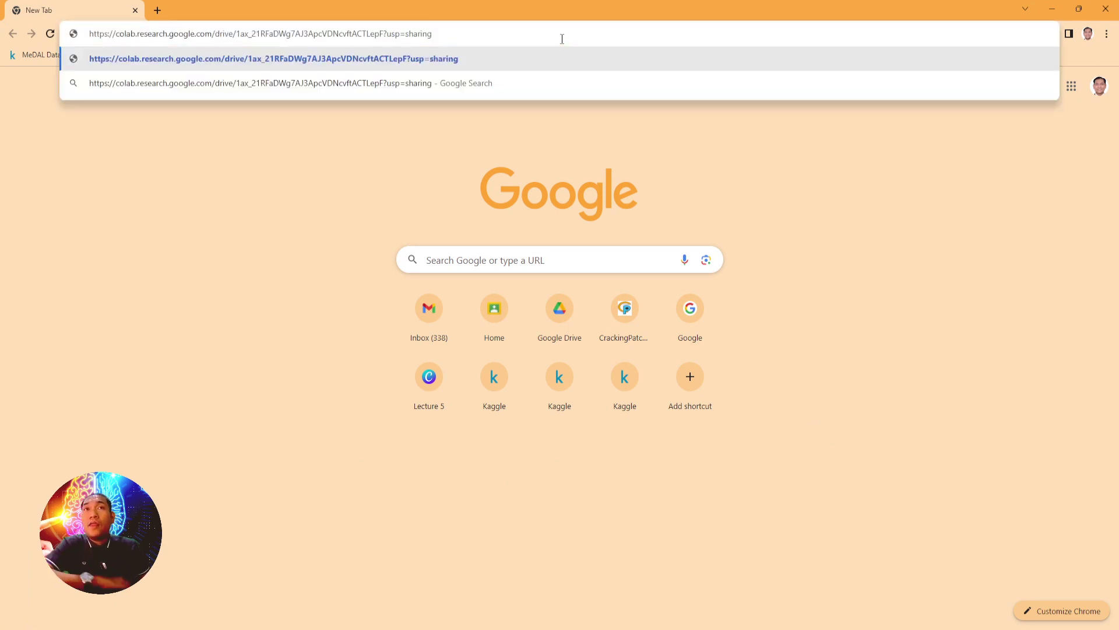
pyautogui.press('Return')
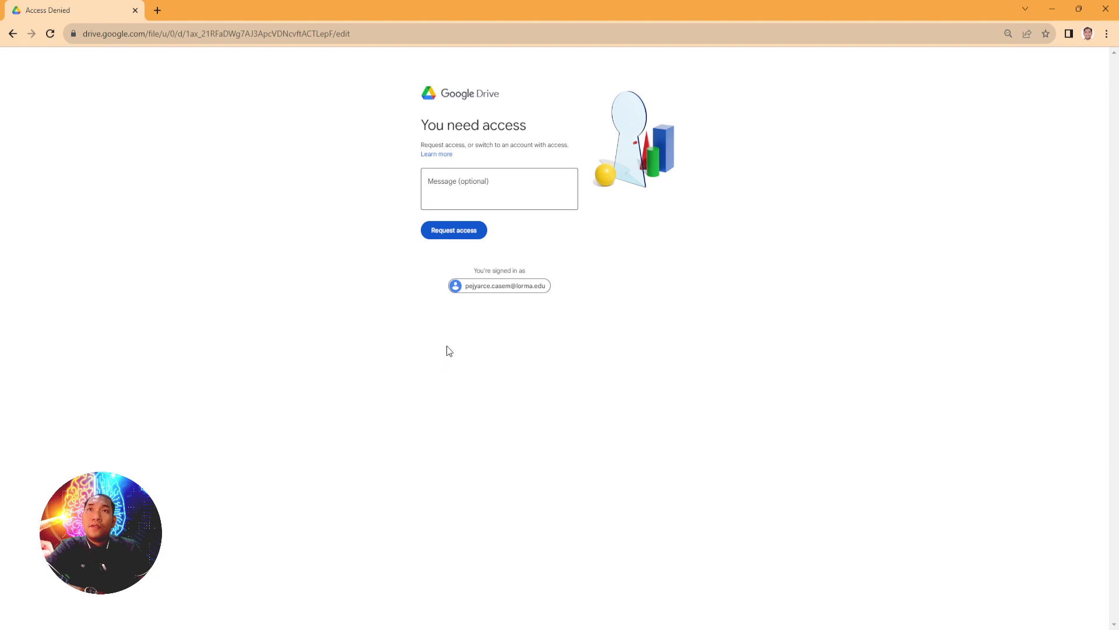
pyautogui.click(450, 232)
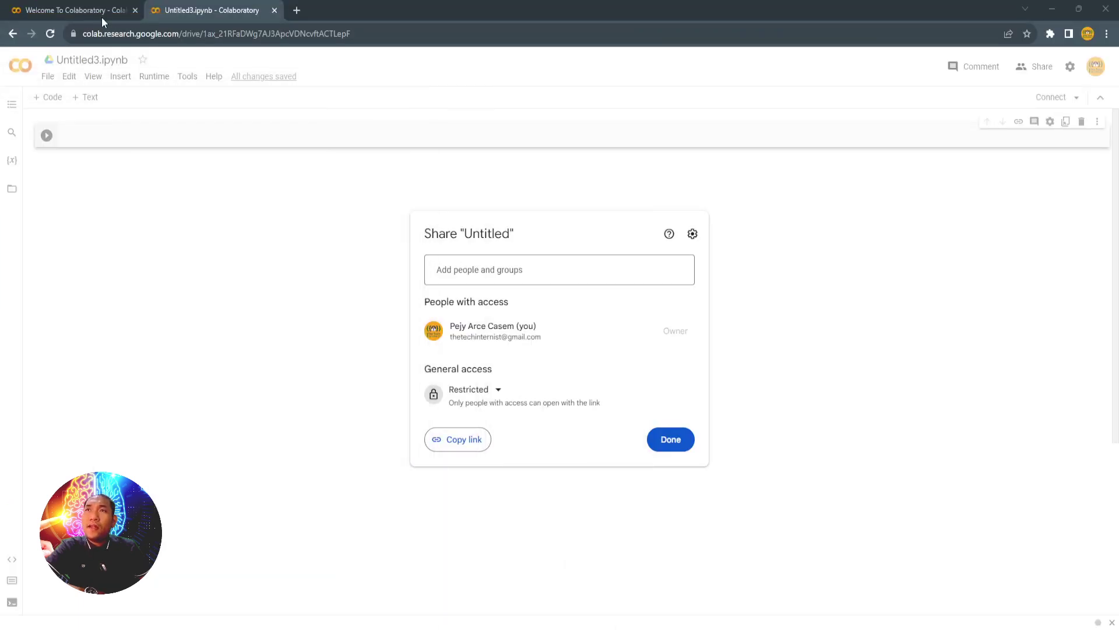
# Step: Switch to the owner's browser window, open gmail.com in a new tab, and read the share request email for Untitled3.ipynb
pyautogui.click(296, 10)
pyautogui.write('gmail.com')
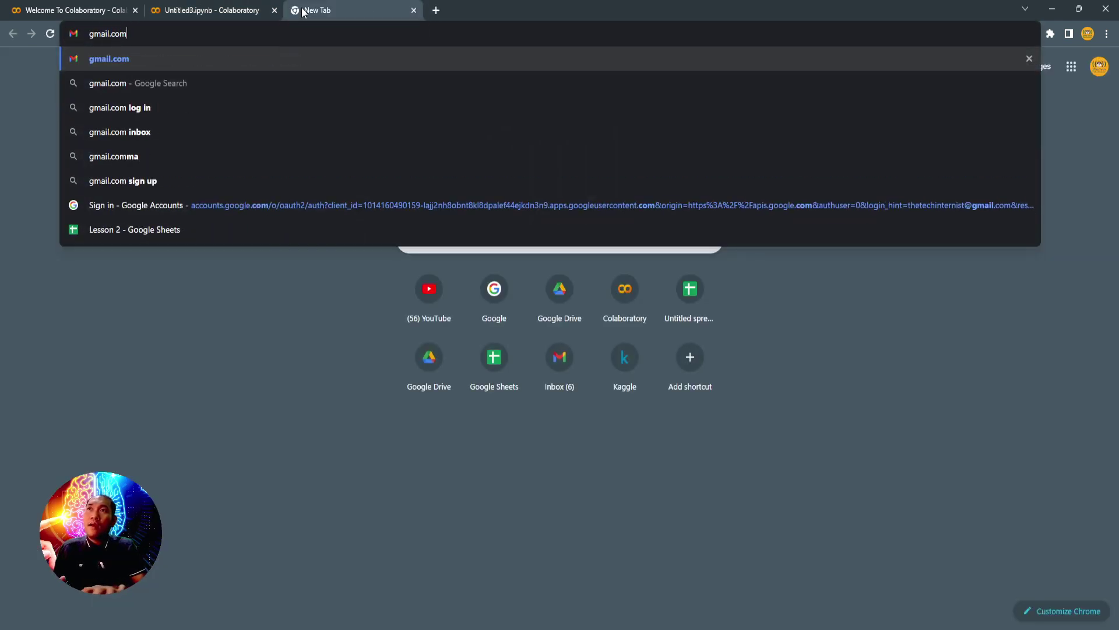
pyautogui.press('Return')
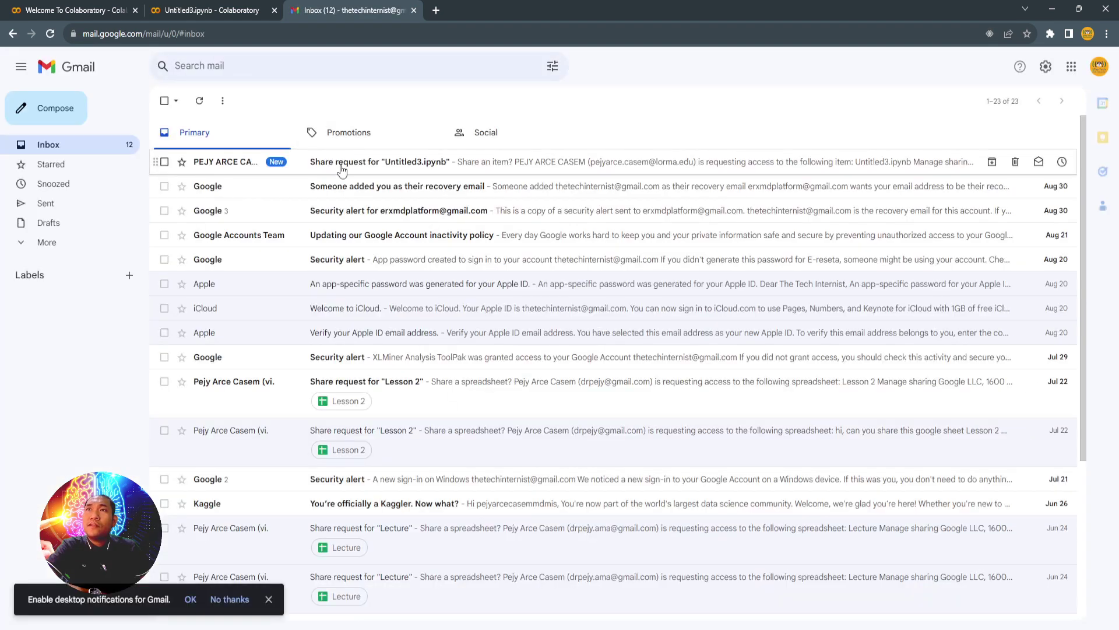
pyautogui.click(392, 169)
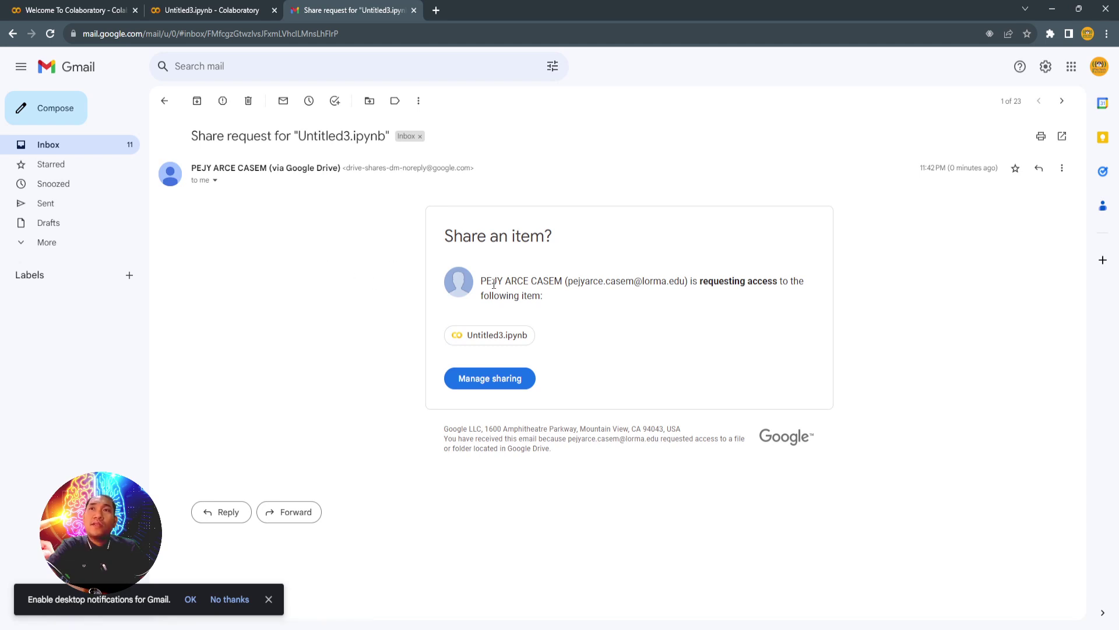
pyautogui.moveTo(480, 281); pyautogui.dragTo(564, 280)
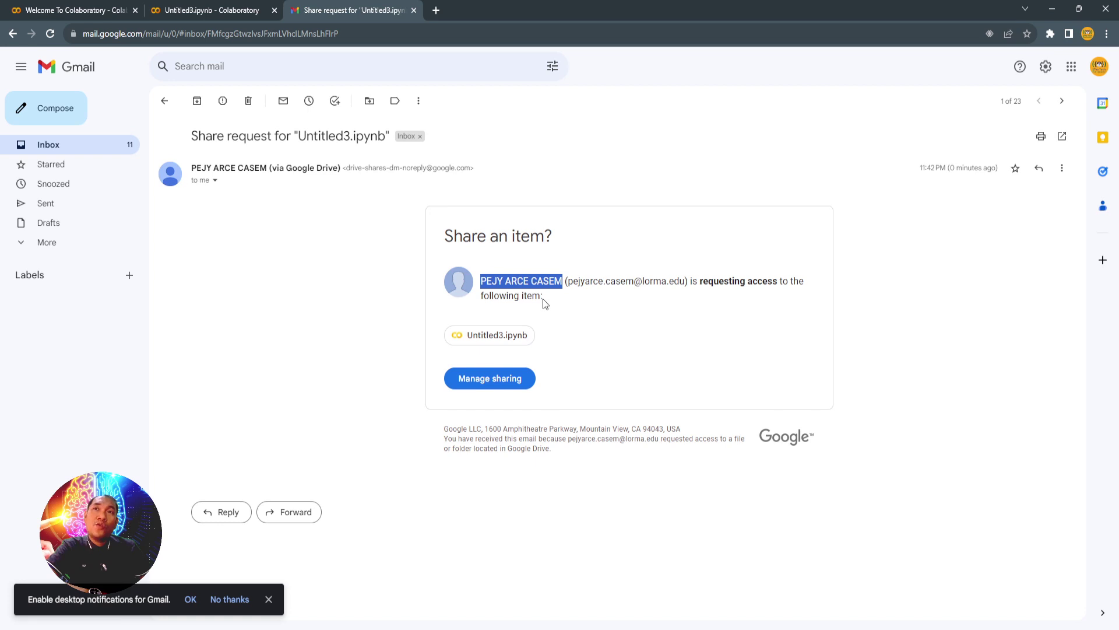
pyautogui.moveTo(543, 298); pyautogui.dragTo(484, 285)
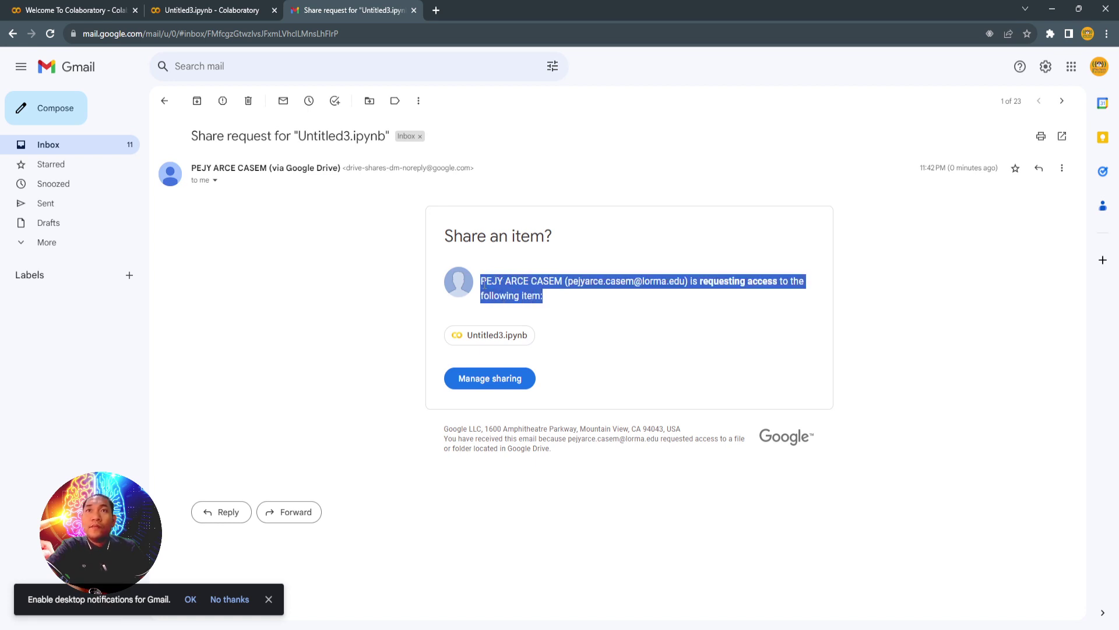
pyautogui.click(647, 322)
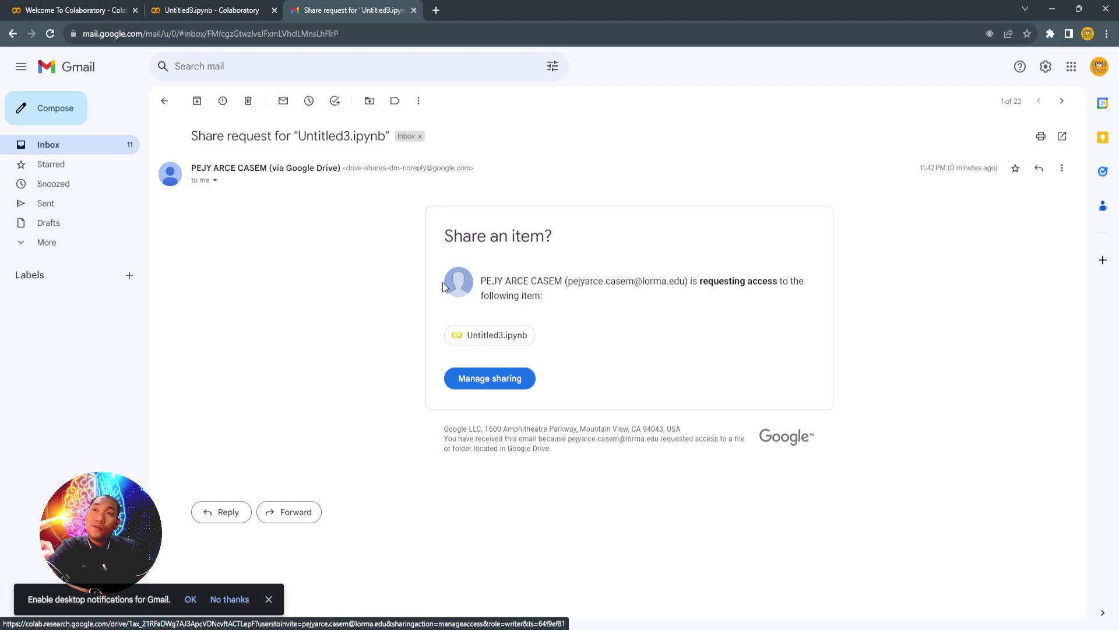
# Step: Go to manage sharing from the email, review the pending access request, and set the requester's role to Viewer
pyautogui.click(490, 380)
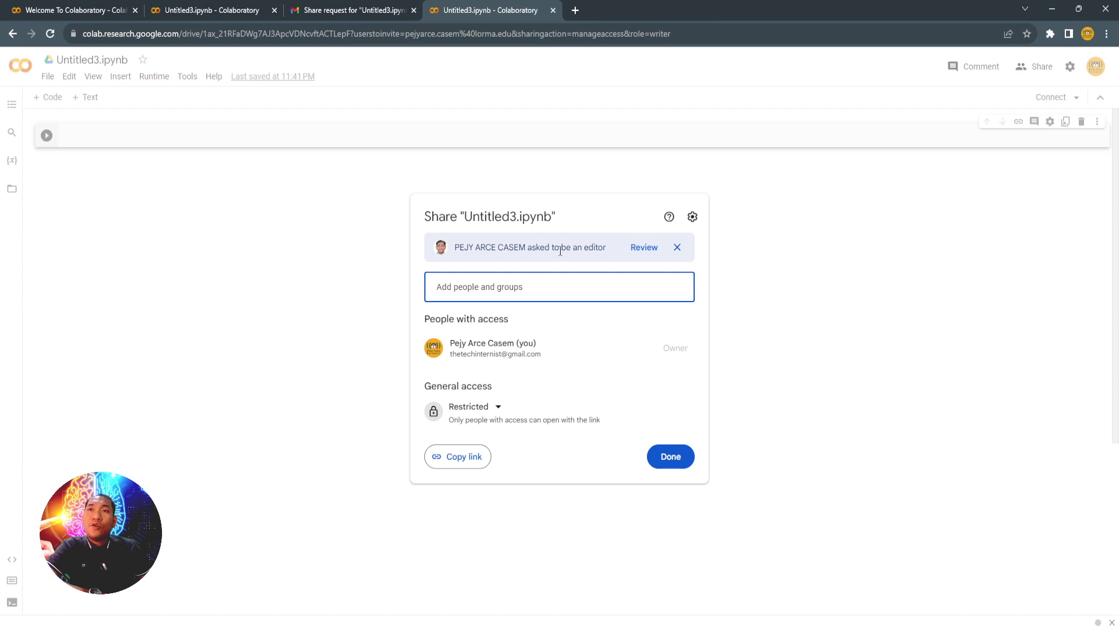
pyautogui.click(643, 247)
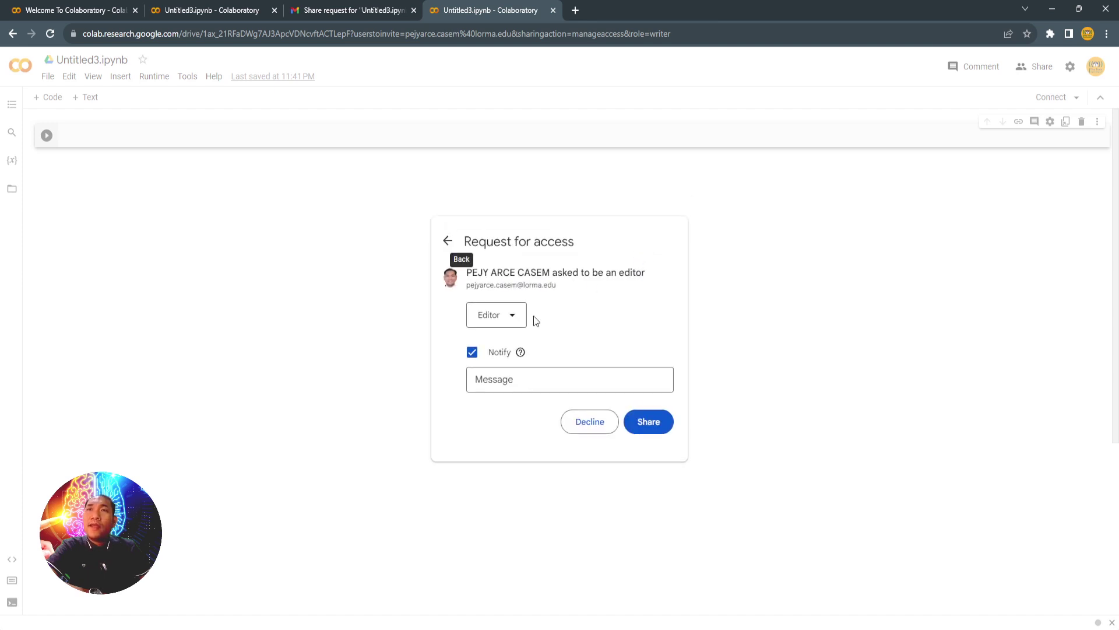
pyautogui.click(513, 316)
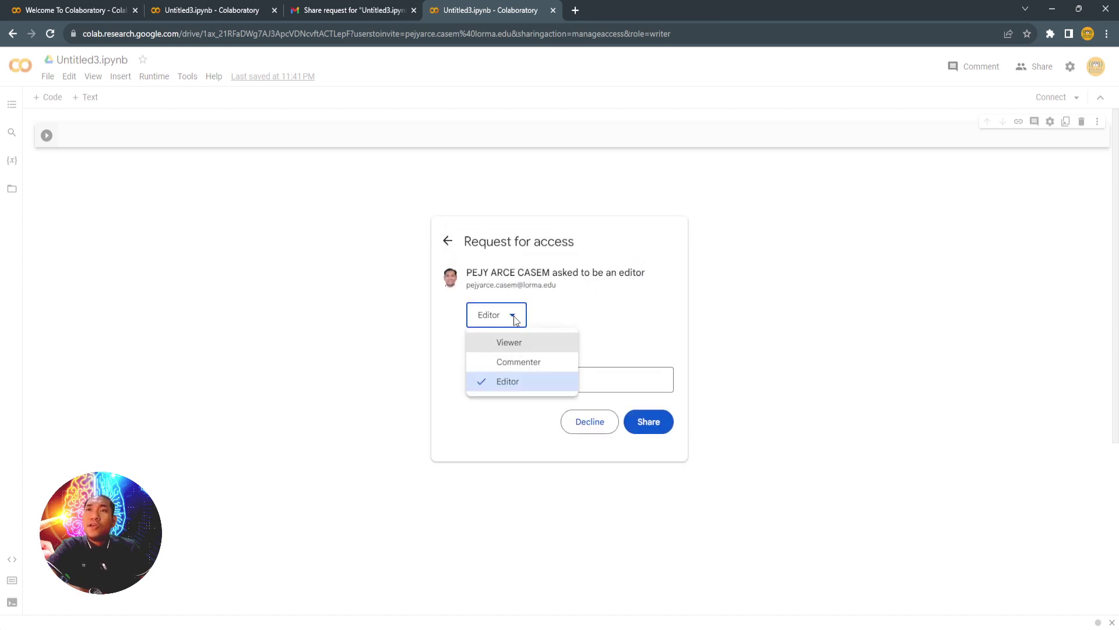
pyautogui.click(517, 341)
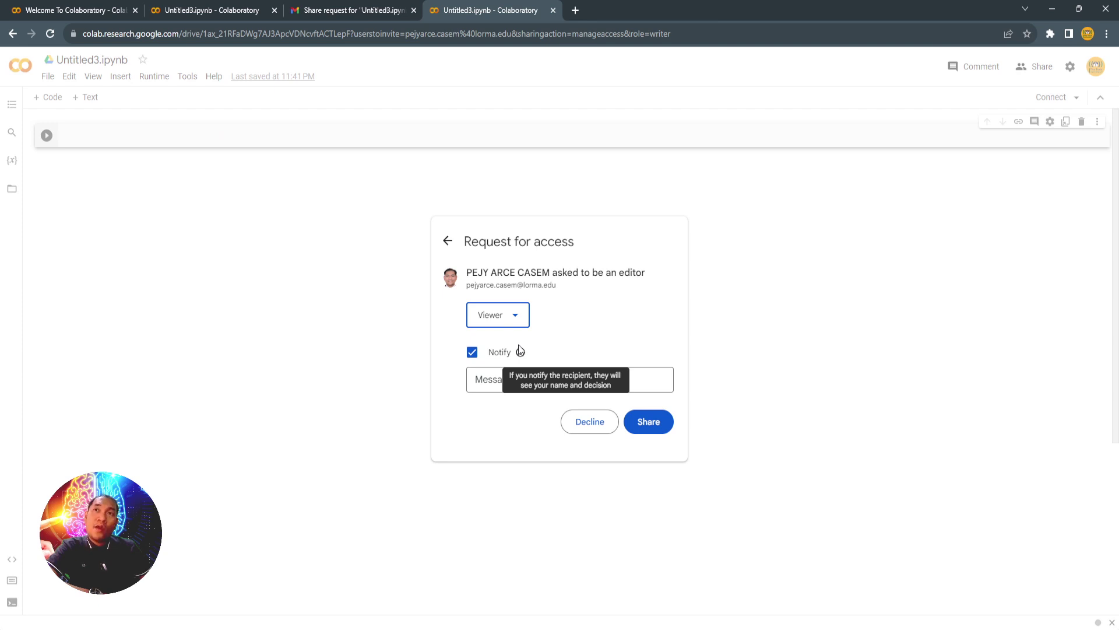
pyautogui.click(520, 321)
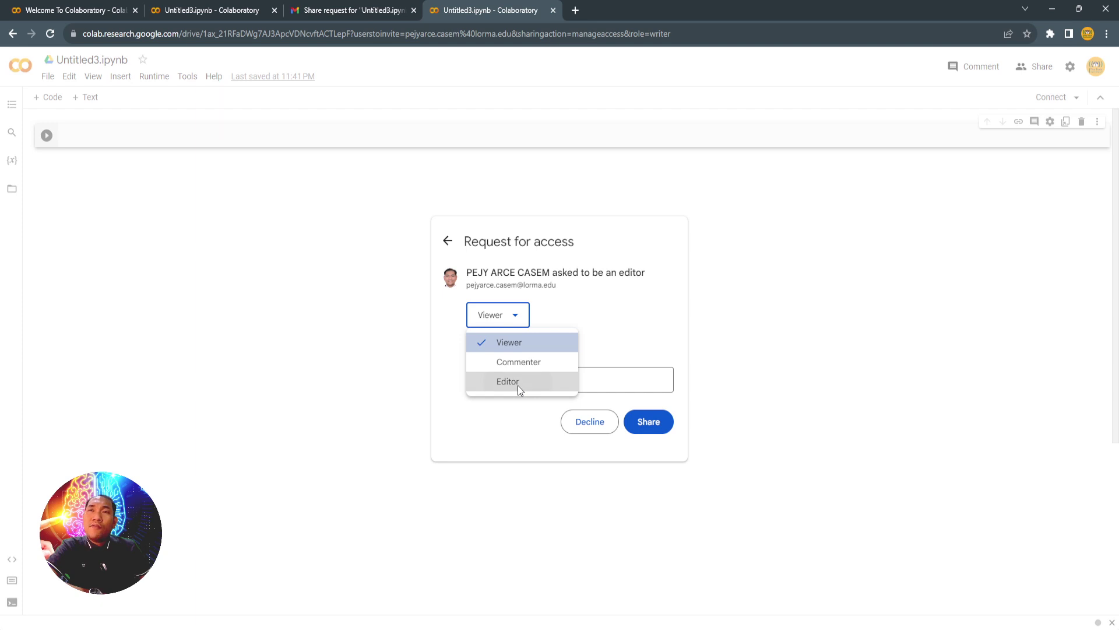
pyautogui.click(518, 386)
pyautogui.click(516, 320)
pyautogui.click(509, 341)
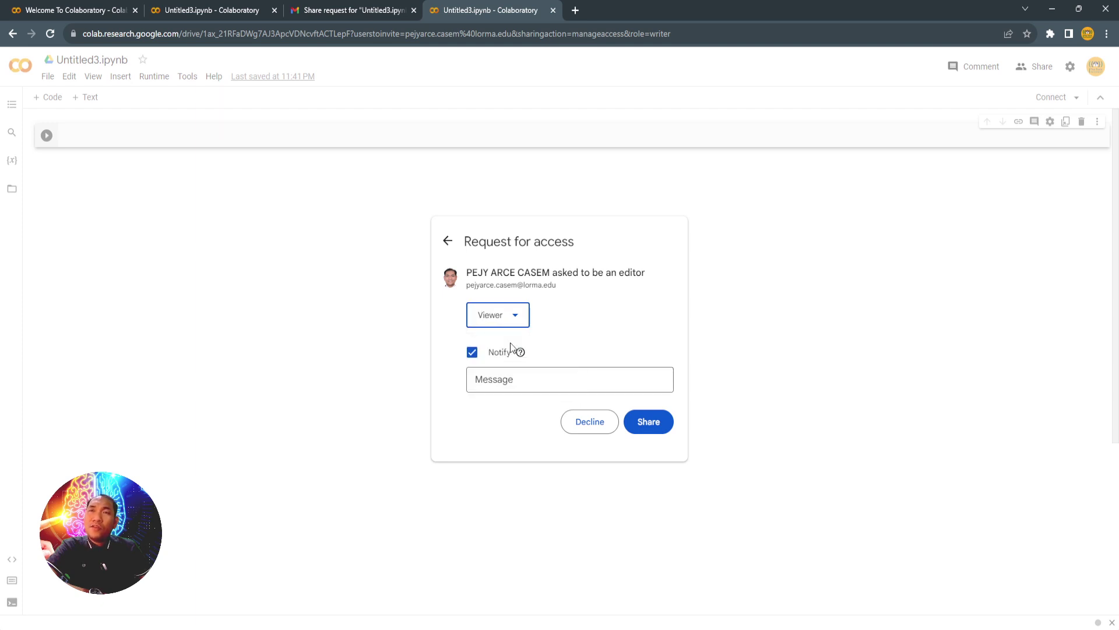
# Step: Add the notification message "its ok already" to the access request and share the notebook with the requester
pyautogui.click(489, 382)
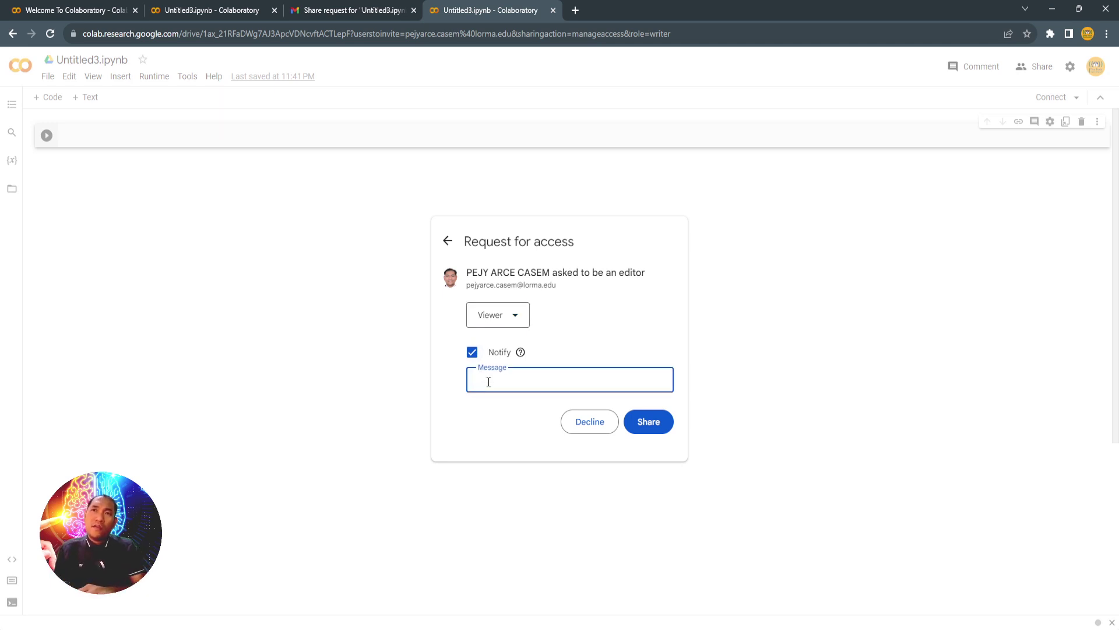
pyautogui.write('its ok alr')
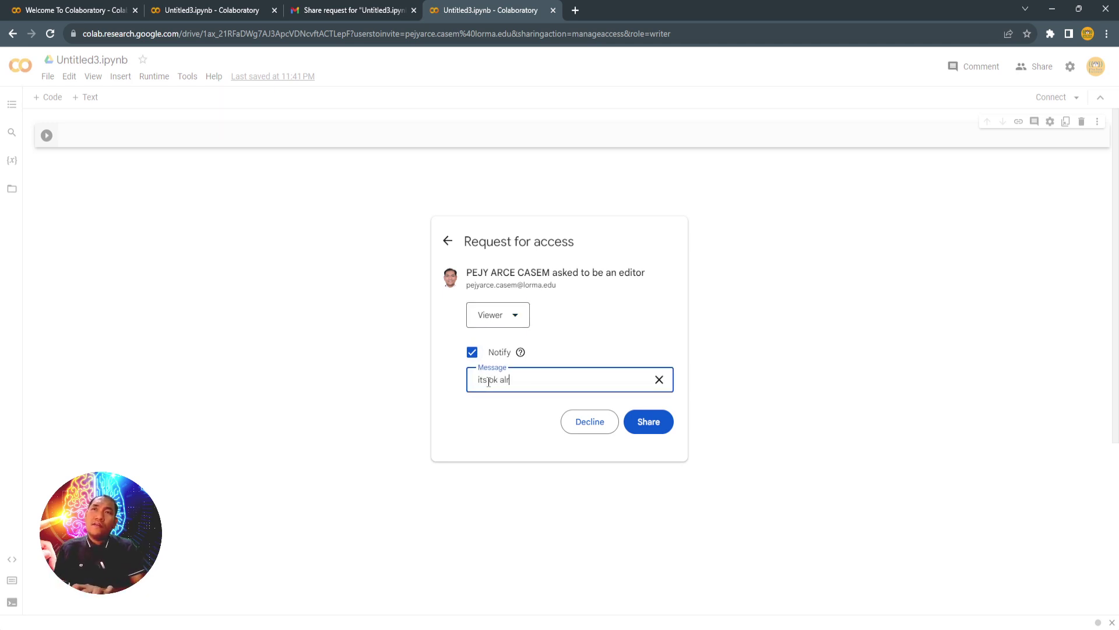
pyautogui.write('eady')
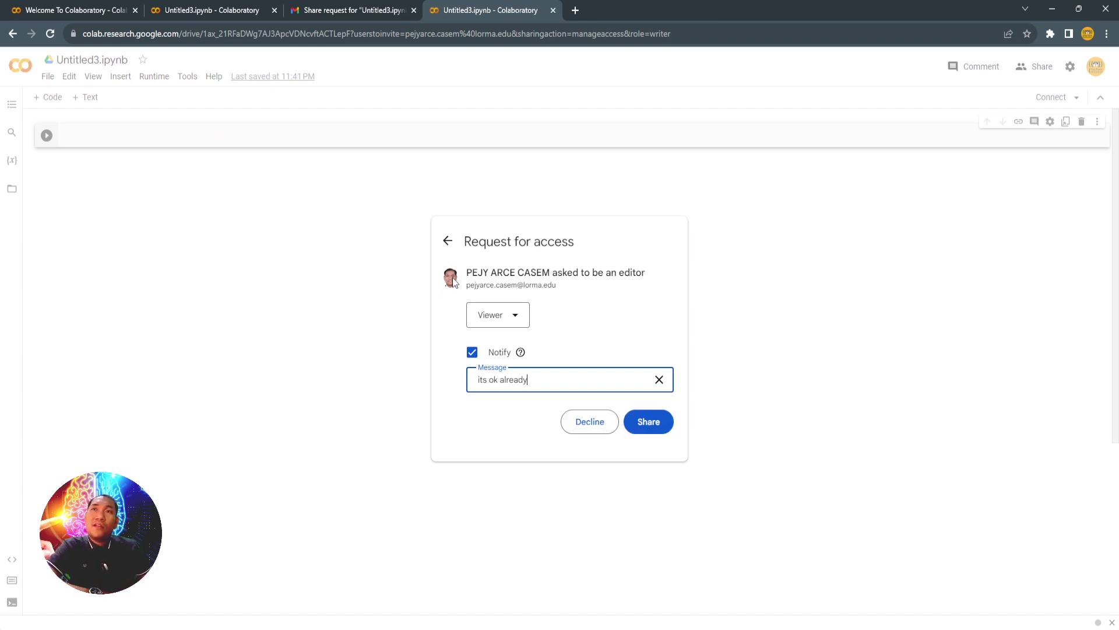
pyautogui.click(446, 254)
pyautogui.click(447, 242)
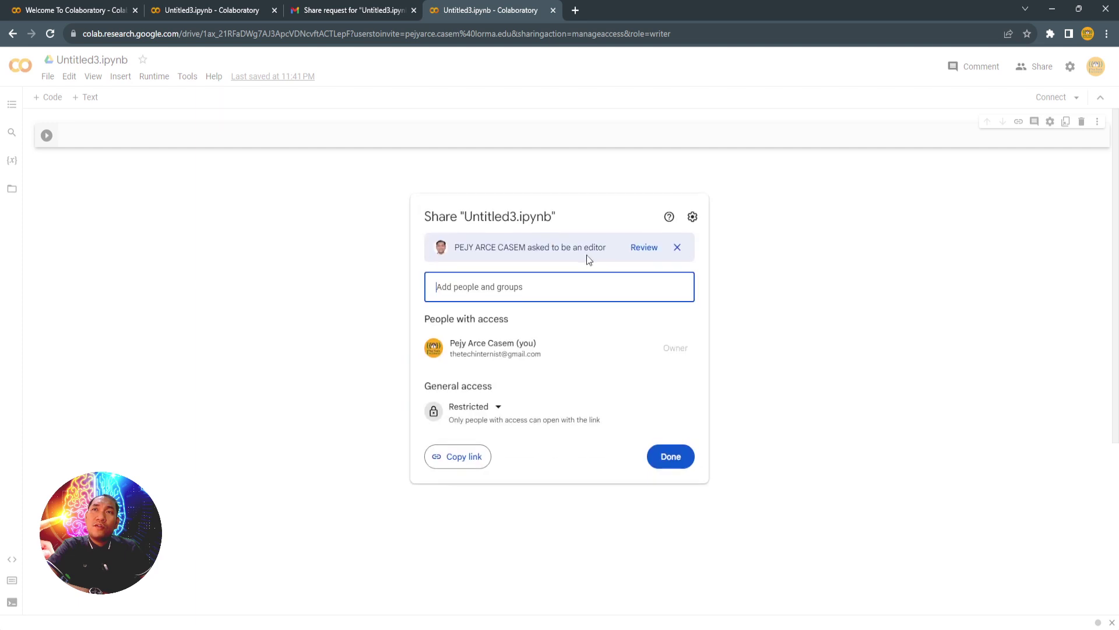
pyautogui.click(643, 251)
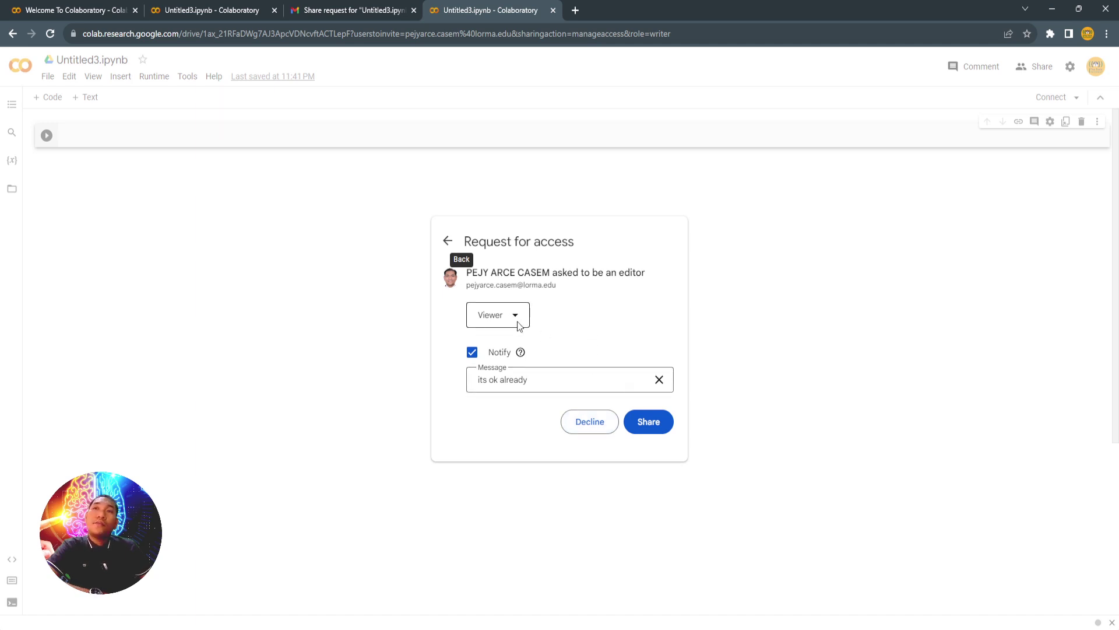
pyautogui.click(648, 430)
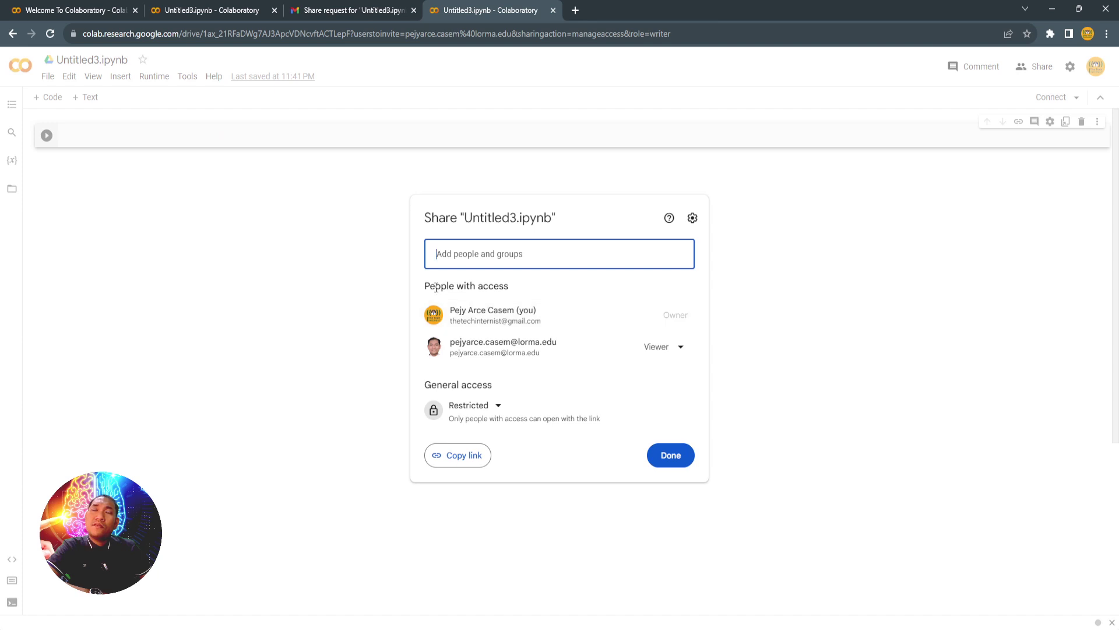
# Step: Check the requester's role options, switch to the requester's maximized browser window, reload the notebook link, and open the file with Google Colaboratory
pyautogui.click(668, 352)
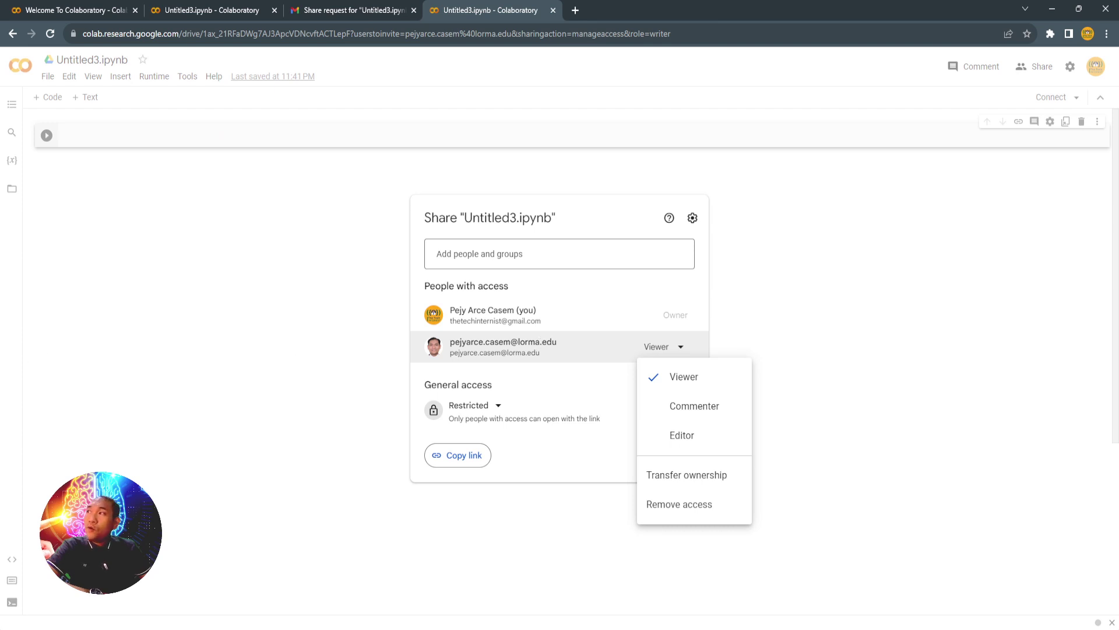
pyautogui.hotkey('alt', 'Tab')
pyautogui.doubleClick(466, 65)
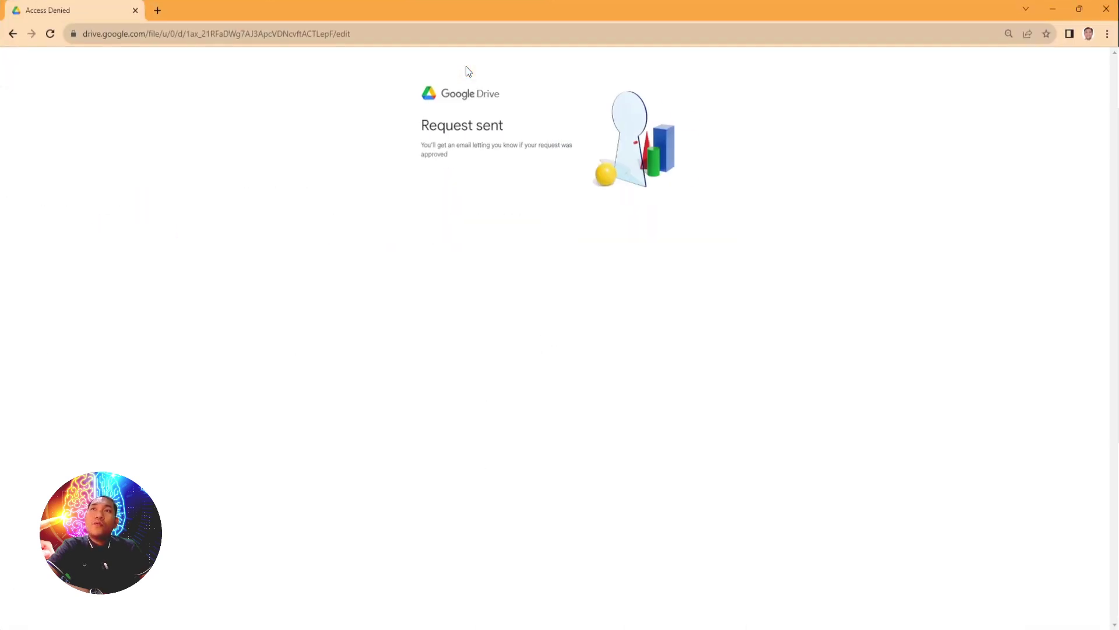
pyautogui.click(254, 29)
pyautogui.press('Return')
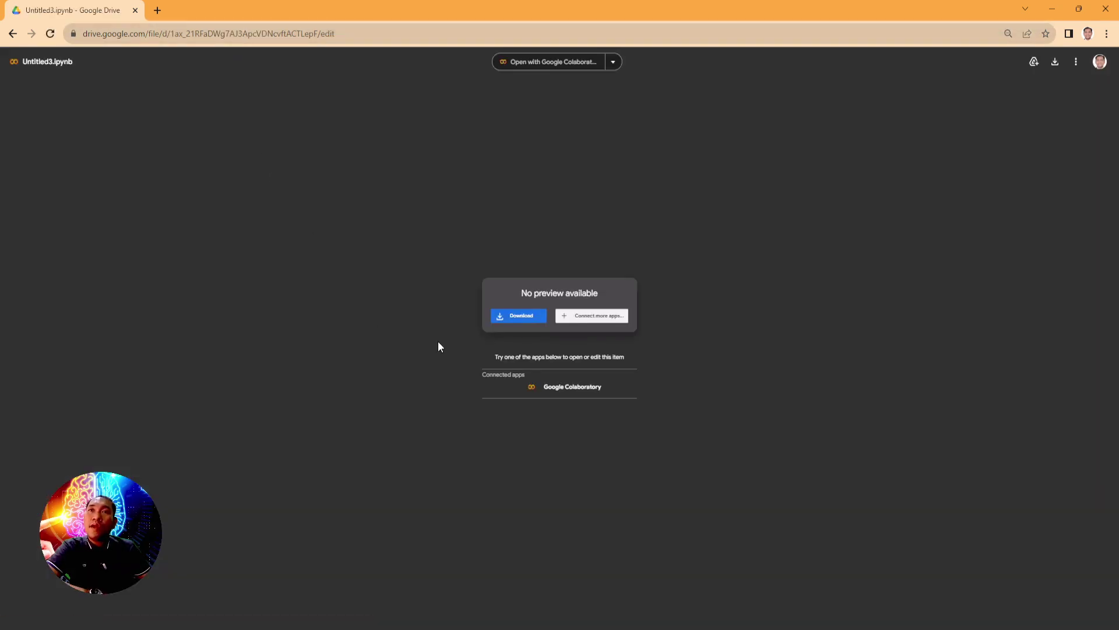
pyautogui.click(565, 62)
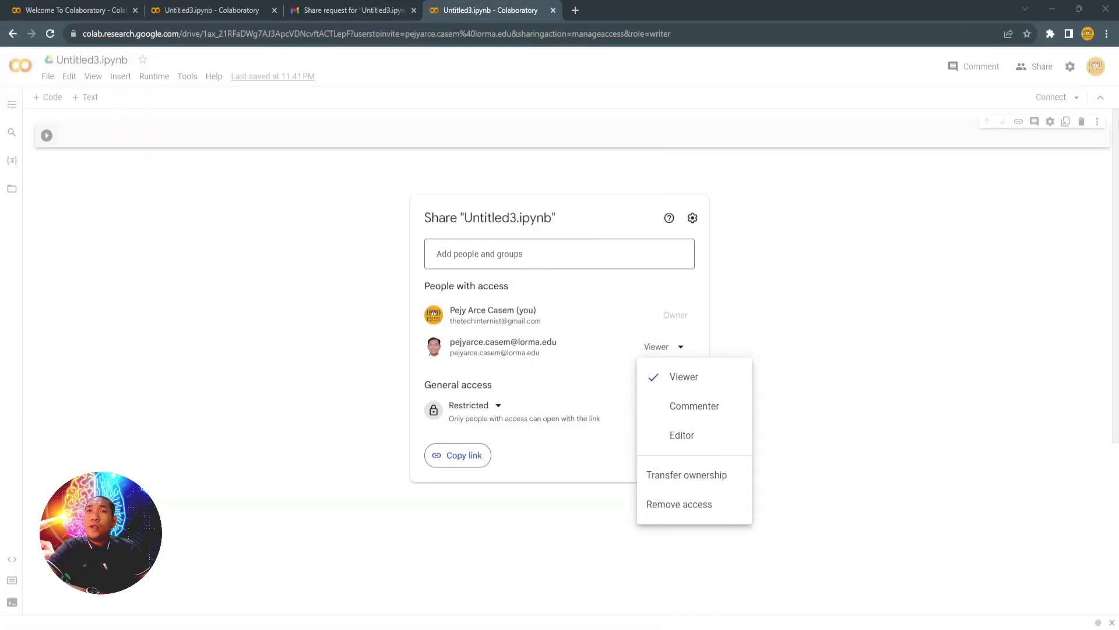
# Step: In the owner's browser window, change the requester's role on Untitled3.ipynb to Editor and save the sharing change
pyautogui.click(618, 454)
pyautogui.click(672, 345)
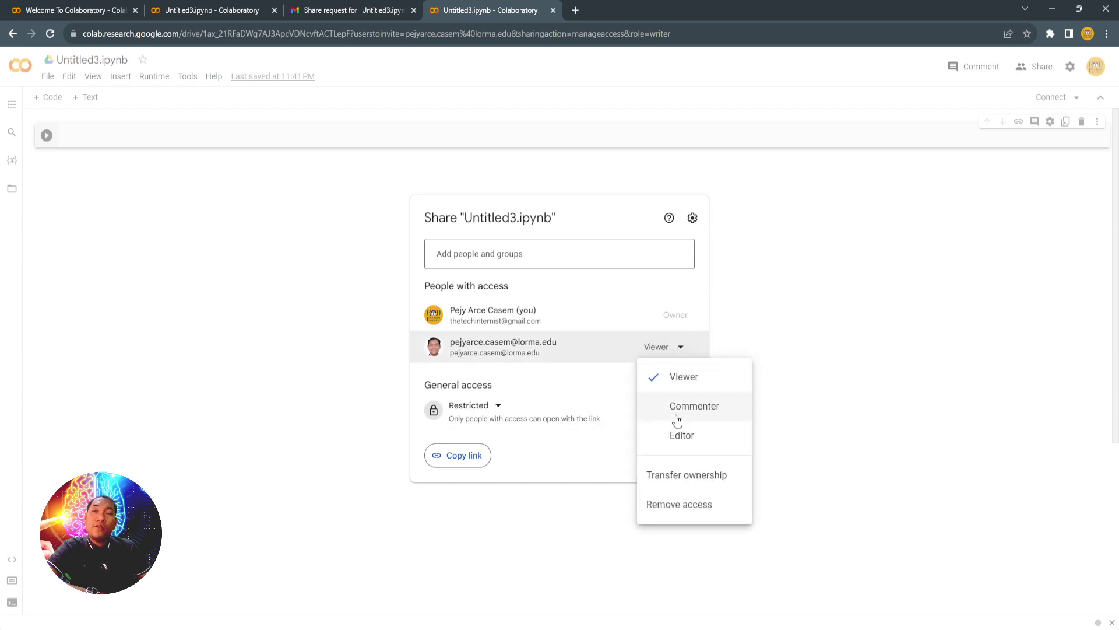
pyautogui.click(682, 438)
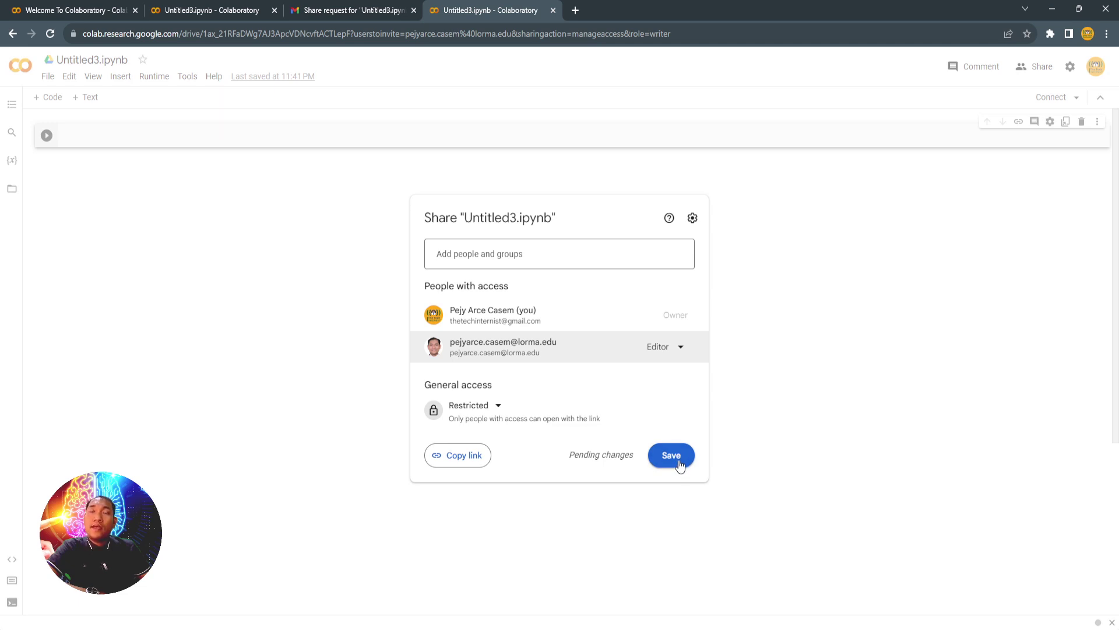
pyautogui.click(679, 460)
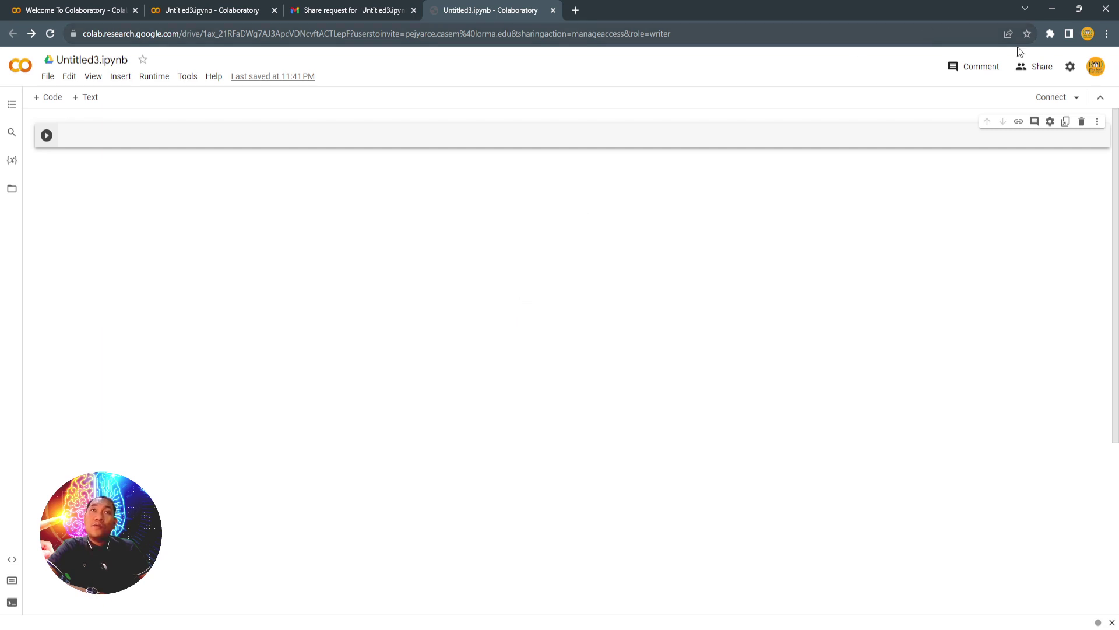
# Step: Reopen the sharing settings of Untitled3.ipynb, review the general access options without changing them, and close the settings
pyautogui.click(1035, 67)
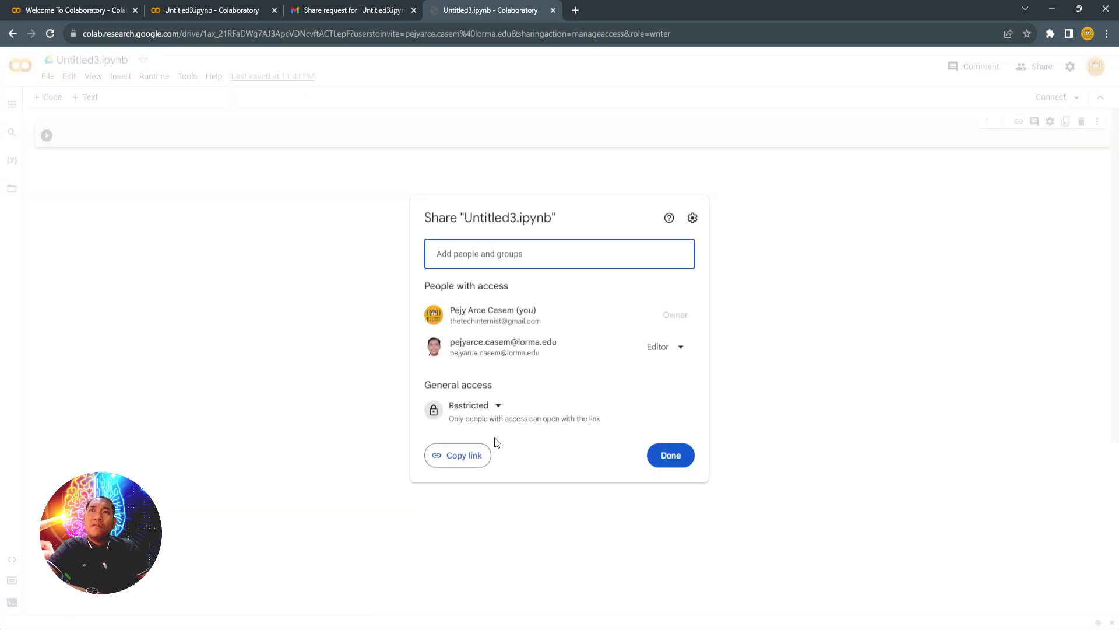
pyautogui.click(482, 411)
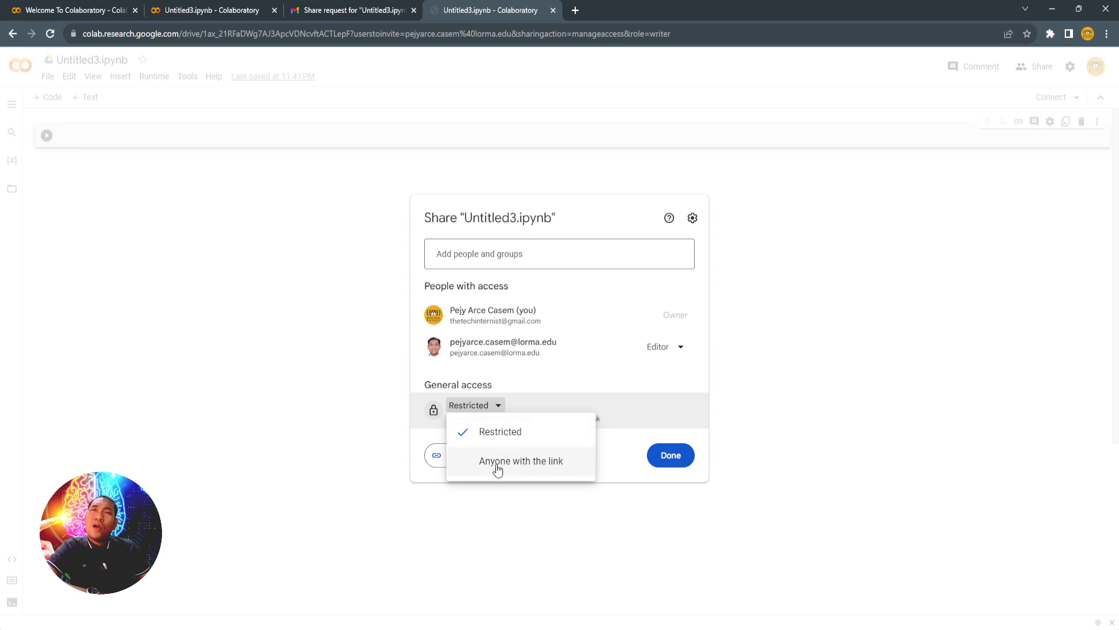
pyautogui.click(422, 440)
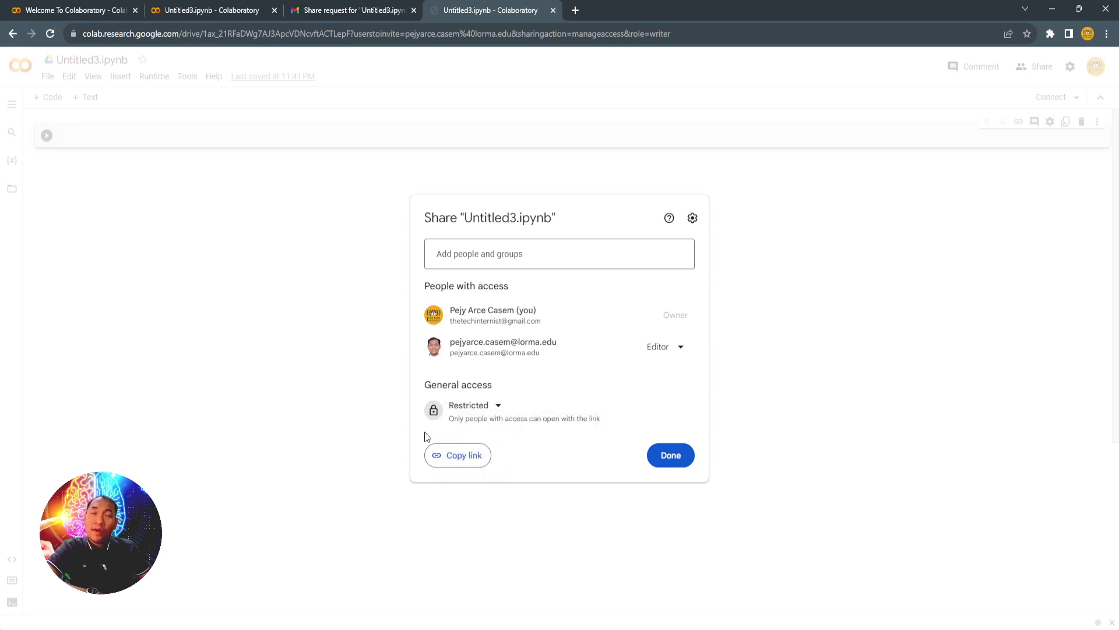
pyautogui.click(674, 455)
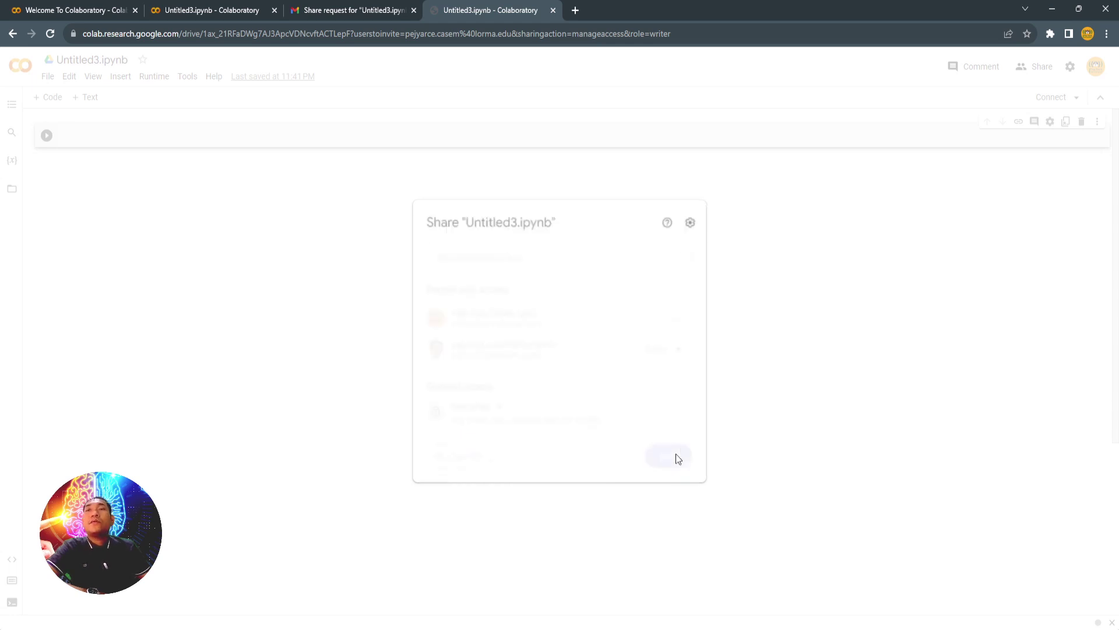